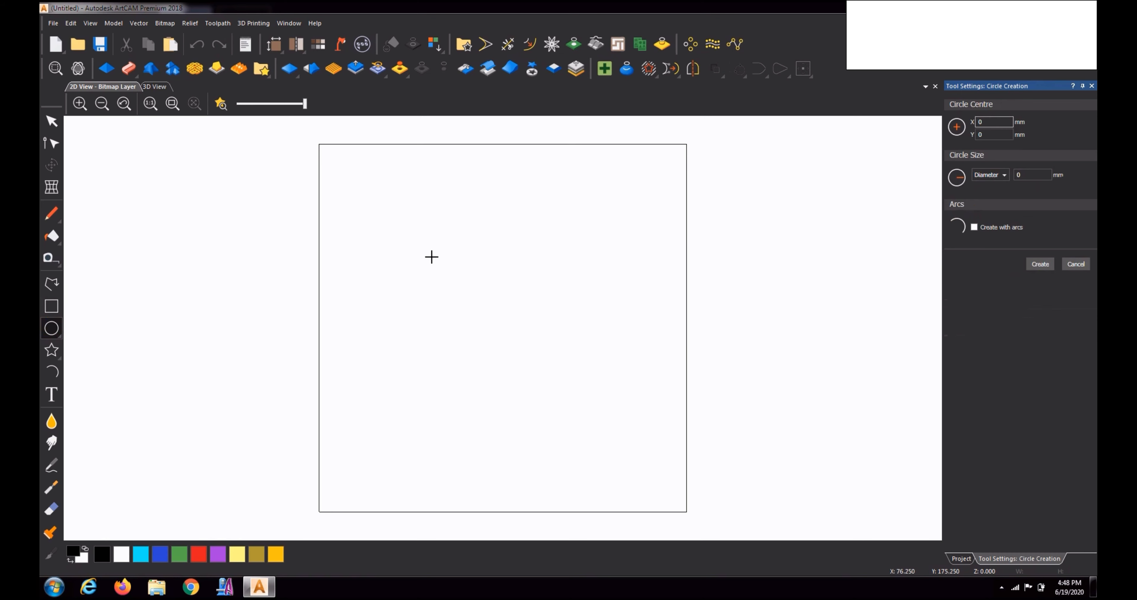
Draw a circle about 89 mm in diameter, centred at about X 69.5, Y 196 mm, in the artwork's upper left.
click(421, 224)
click(431, 288)
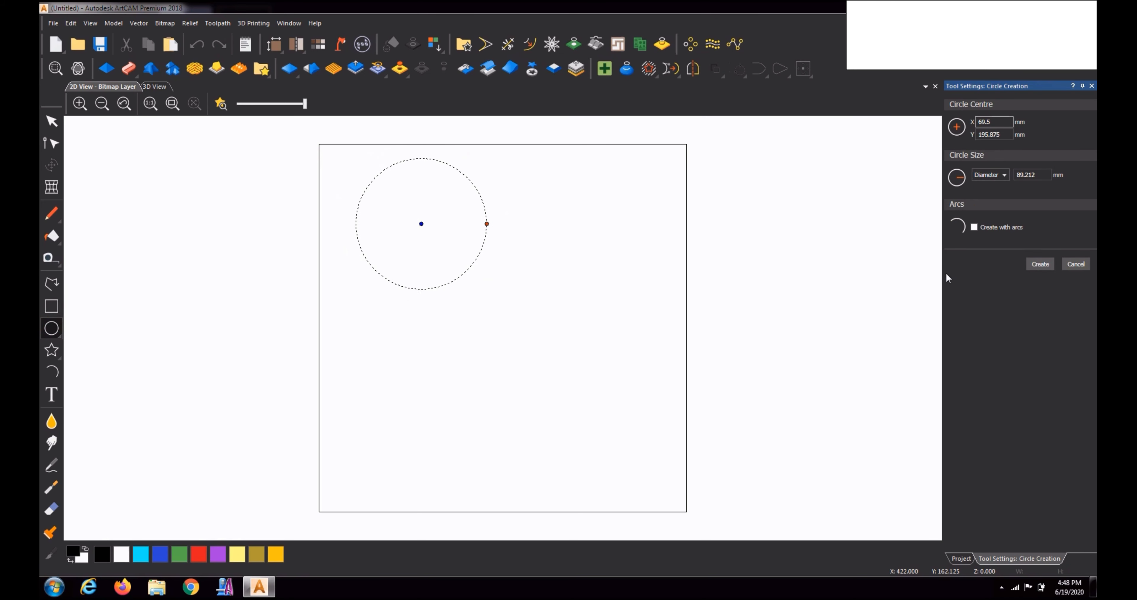
click(1040, 264)
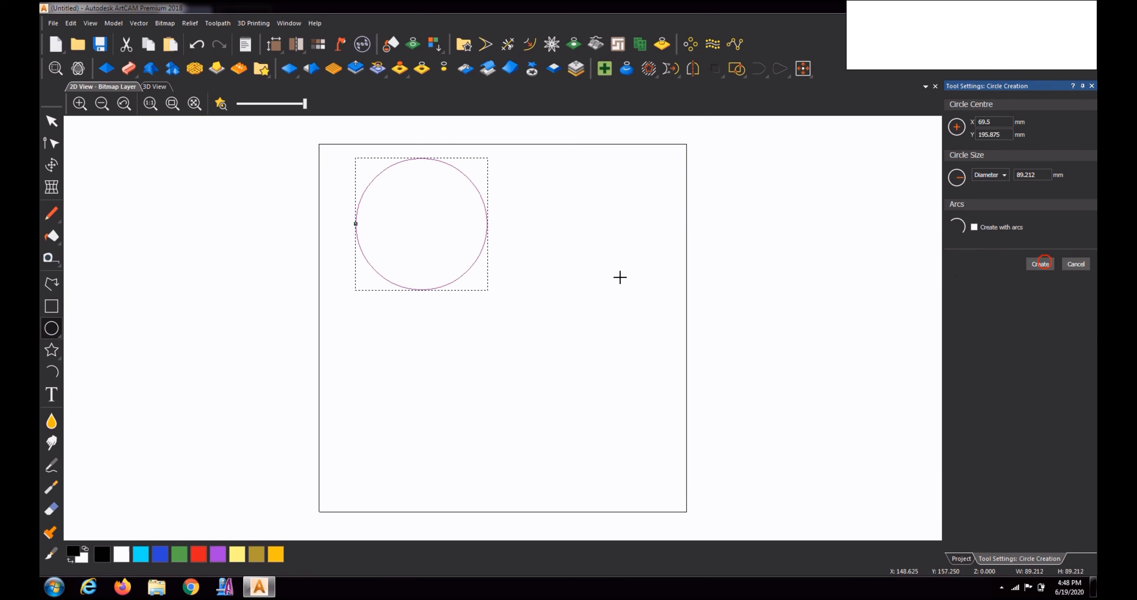
Draw a rectangle about 97.5 mm wide and 81 mm high near the artwork's centre, overlapping the circle's lower right.
click(51, 305)
drag(443, 247, 586, 365)
click(1041, 351)
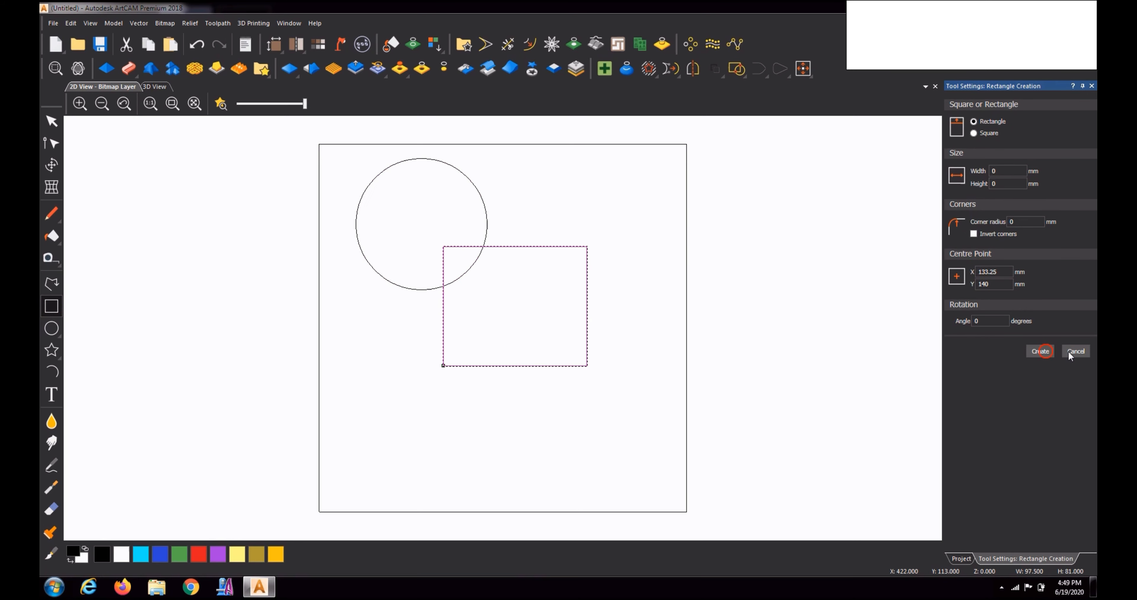
click(1070, 351)
Move the circle slightly down and right so it overlaps more of the rectangle, and deselect it.
drag(452, 282, 480, 302)
click(555, 217)
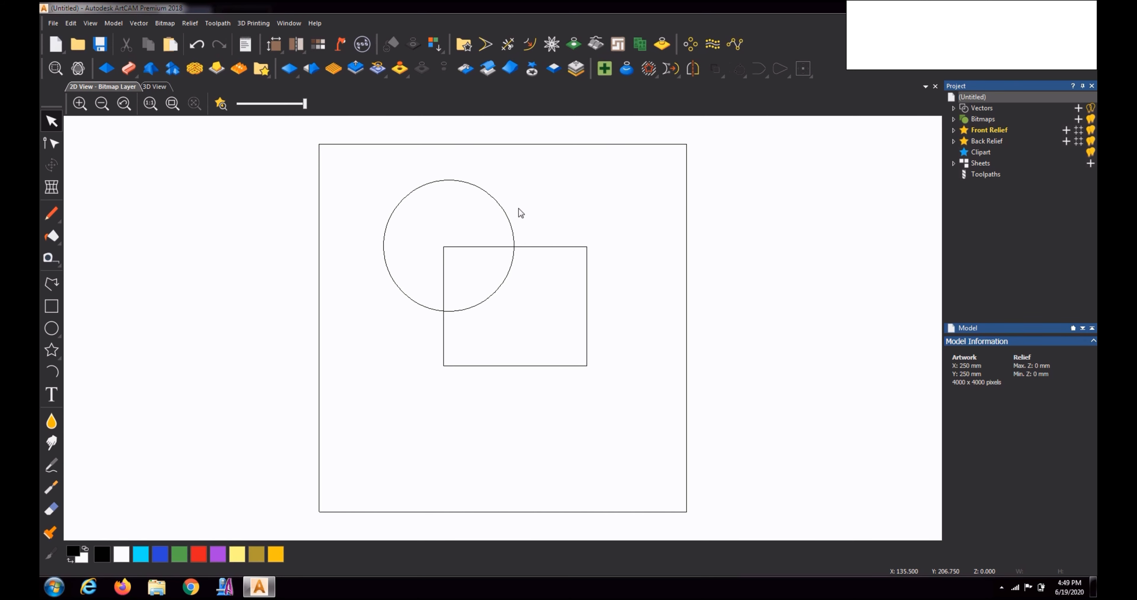
Use the Shape Editor on the circle to add a plane relief with a start height of 50 mm.
click(508, 219)
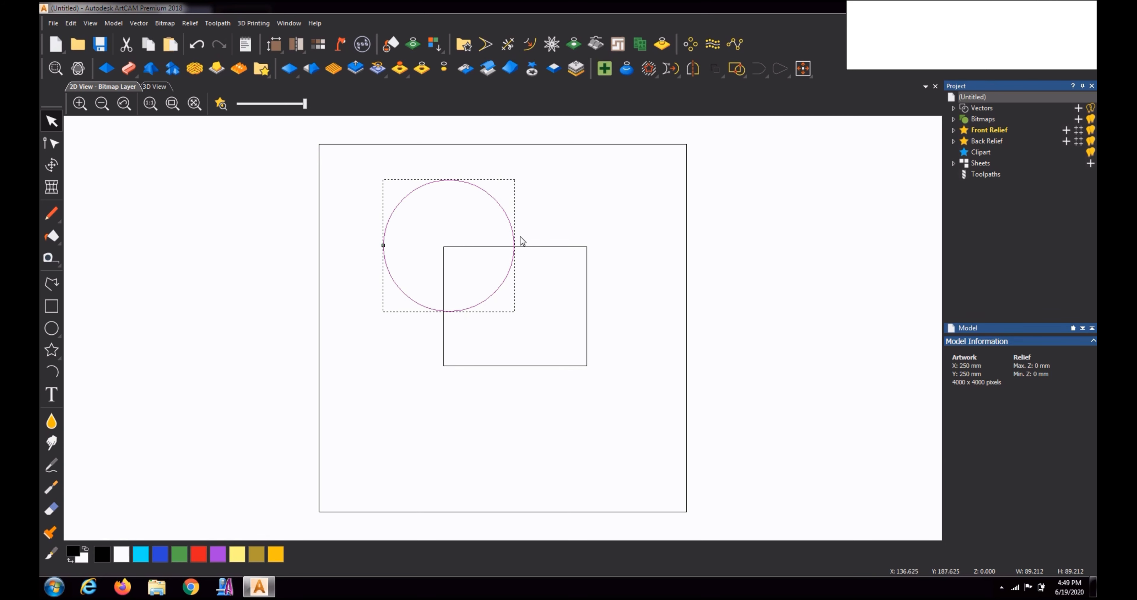
click(106, 69)
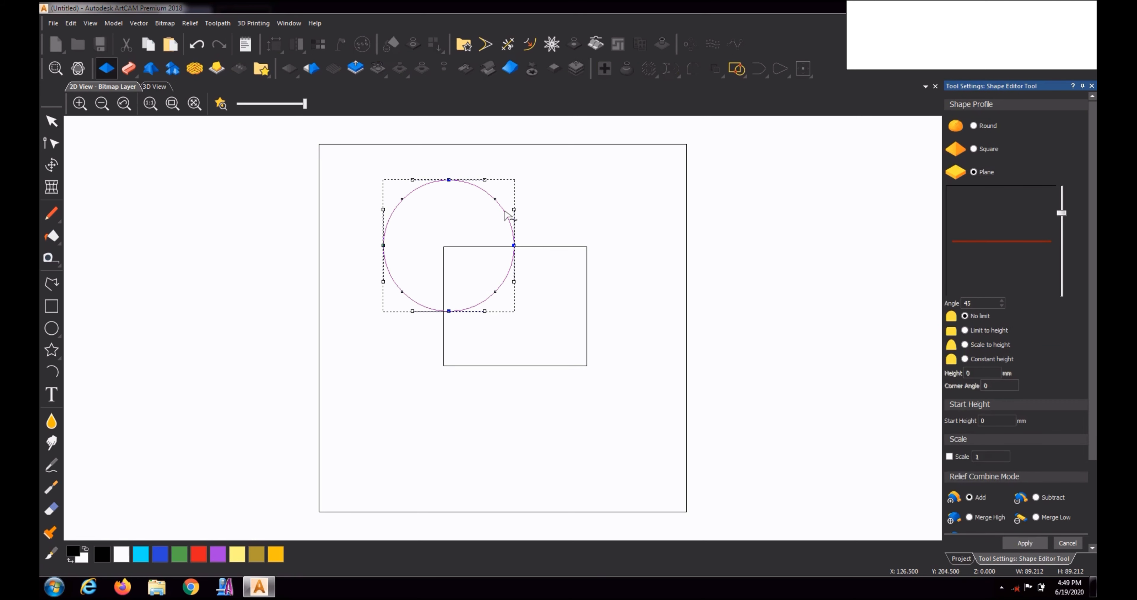
click(1091, 86)
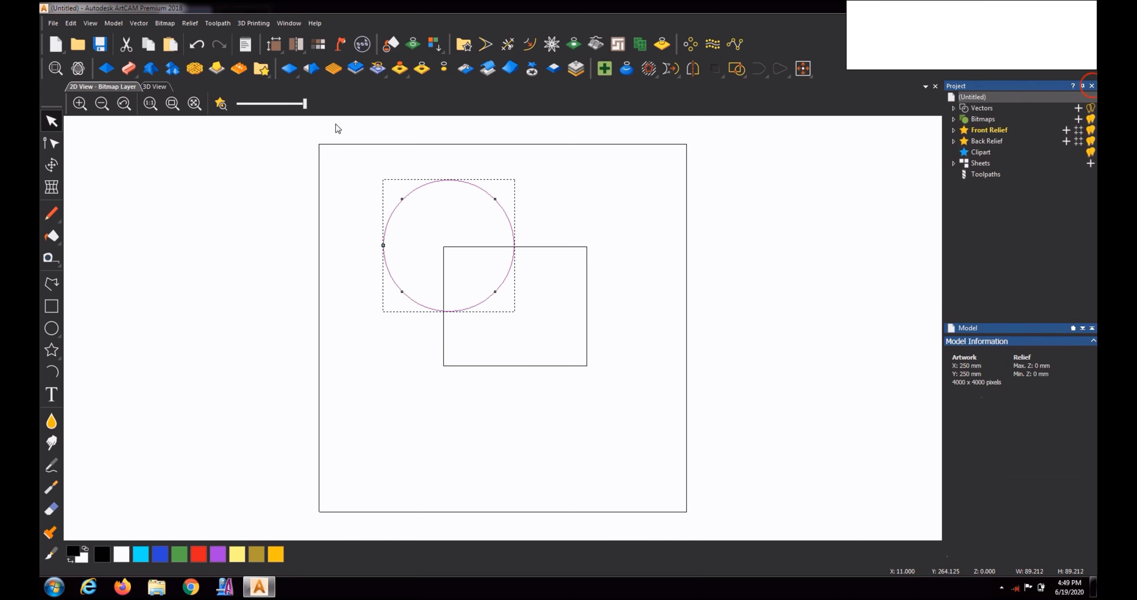
click(107, 70)
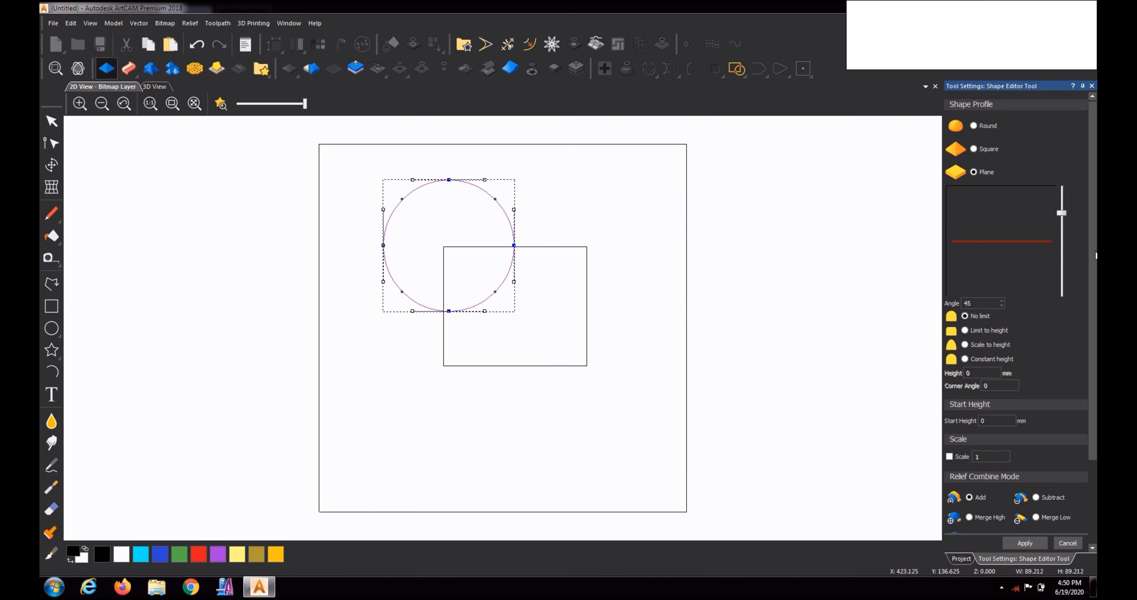
scroll(1094, 255, down, 3)
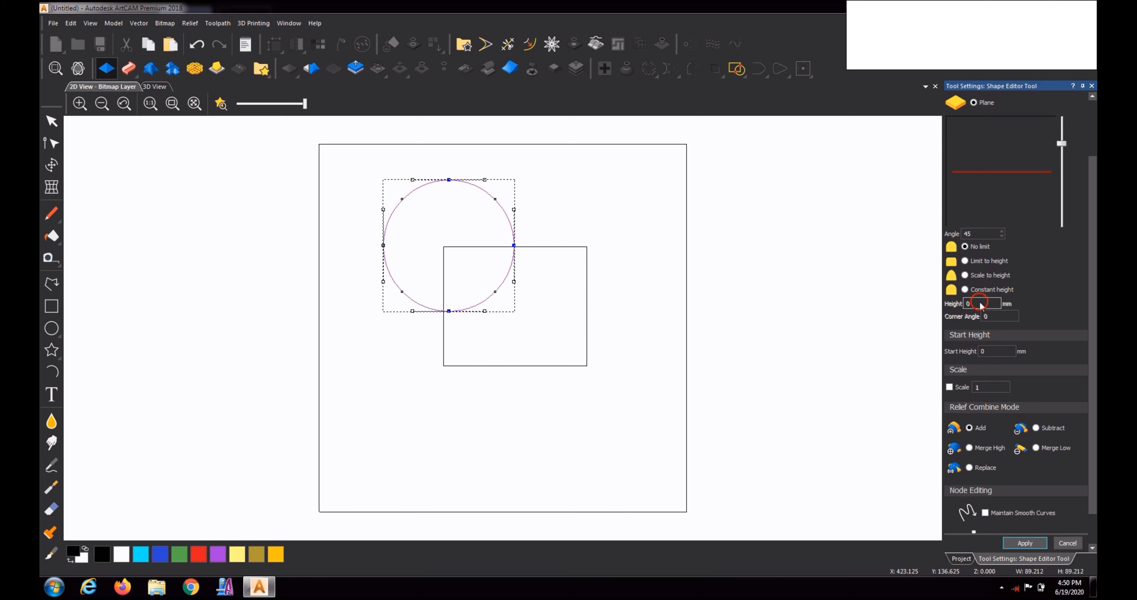
click(996, 352)
click(1027, 543)
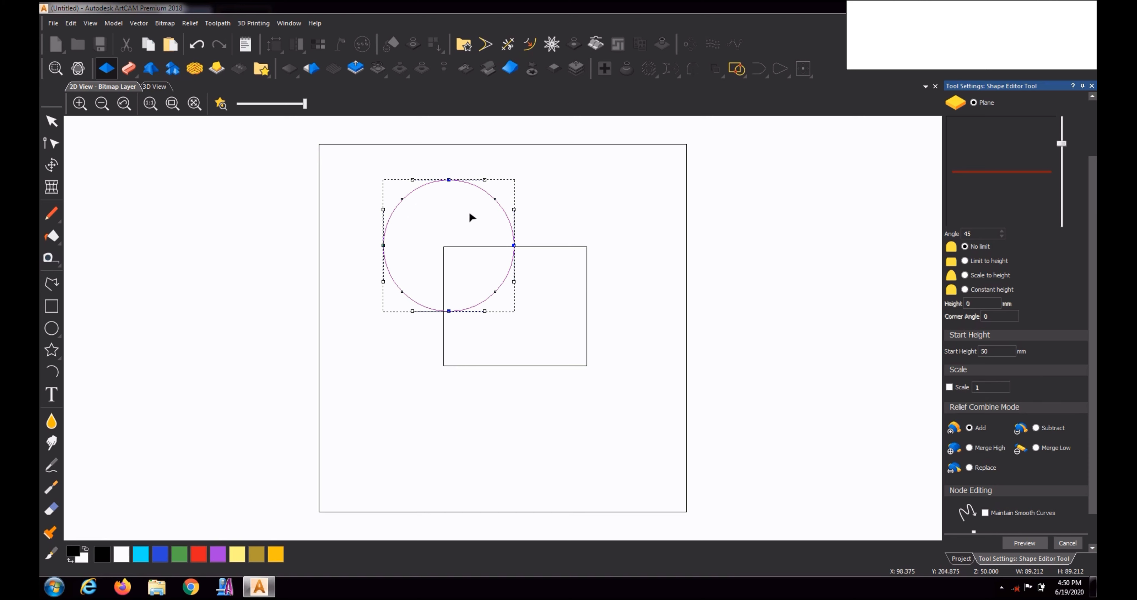
Show the relief colour preview in 2D and examine the circle's relief from an angle in 3D.
click(221, 105)
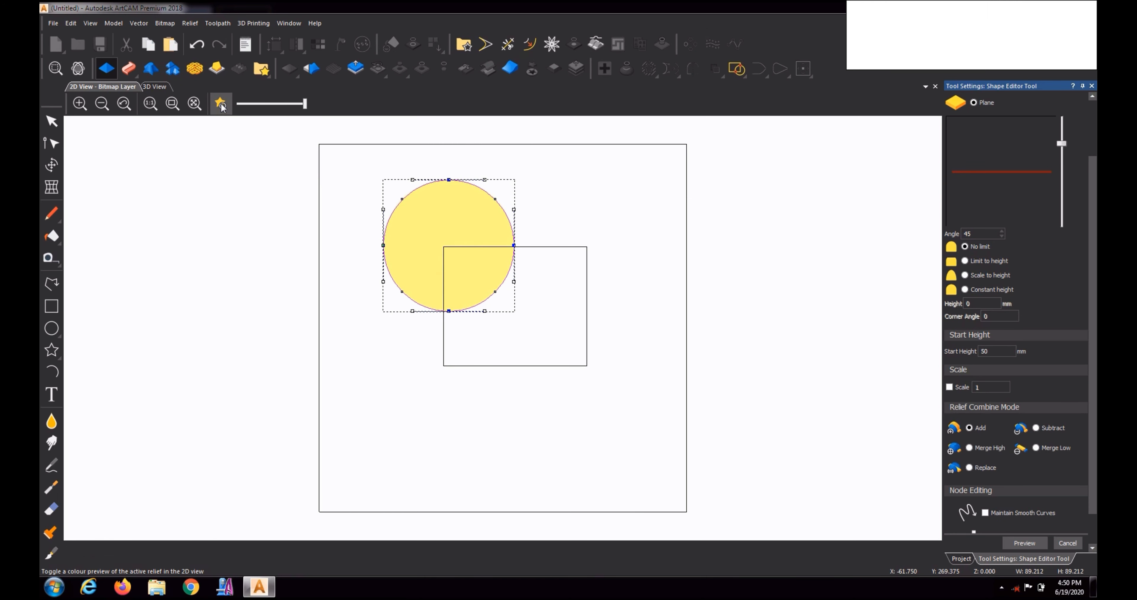
click(221, 105)
click(220, 105)
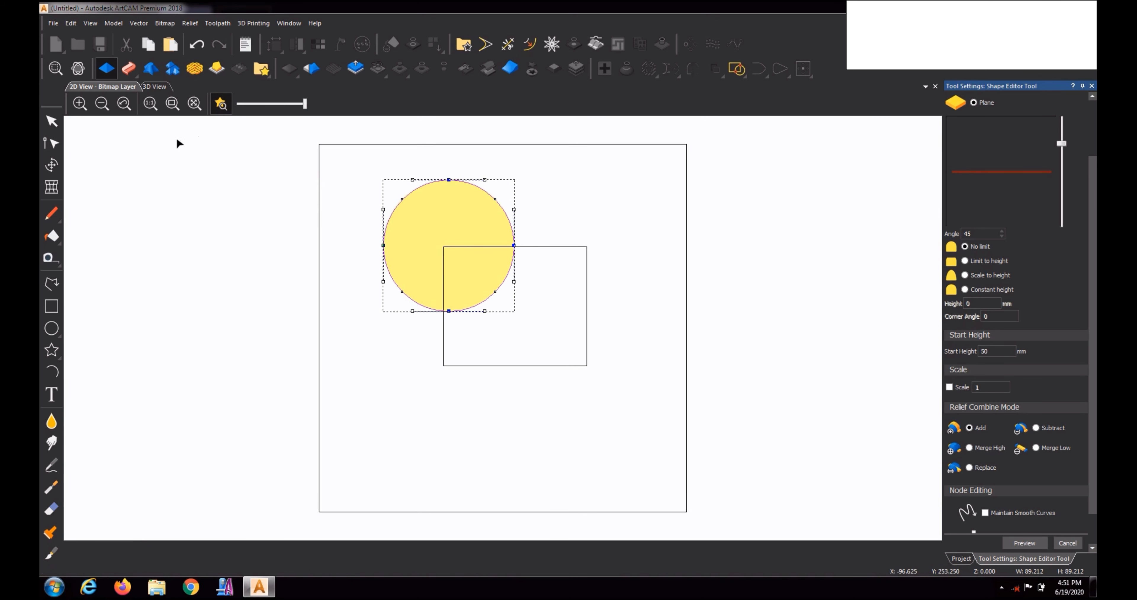
click(156, 91)
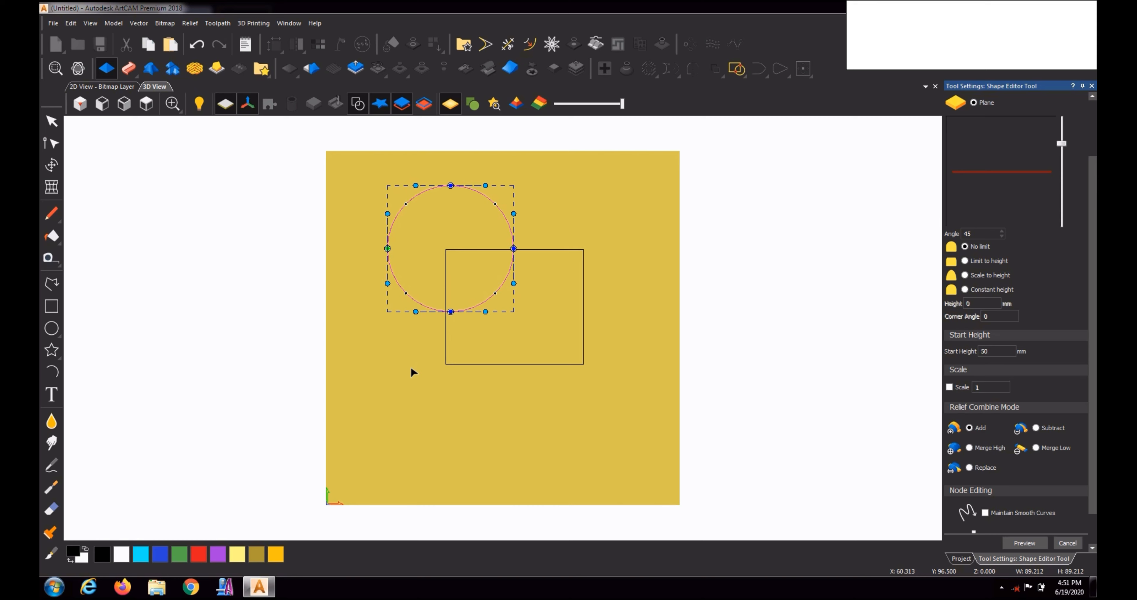
mouse_move(410, 369)
mouse_down()
mouse_move(434, 287)
mouse_move(434, 327)
mouse_move(369, 329)
mouse_move(488, 326)
mouse_move(405, 317)
mouse_move(395, 317)
mouse_move(504, 331)
mouse_move(470, 329)
mouse_move(480, 219)
mouse_move(399, 241)
mouse_move(436, 271)
mouse_move(544, 259)
mouse_move(393, 240)
mouse_move(436, 266)
mouse_move(554, 256)
mouse_move(538, 278)
mouse_move(482, 291)
mouse_up()
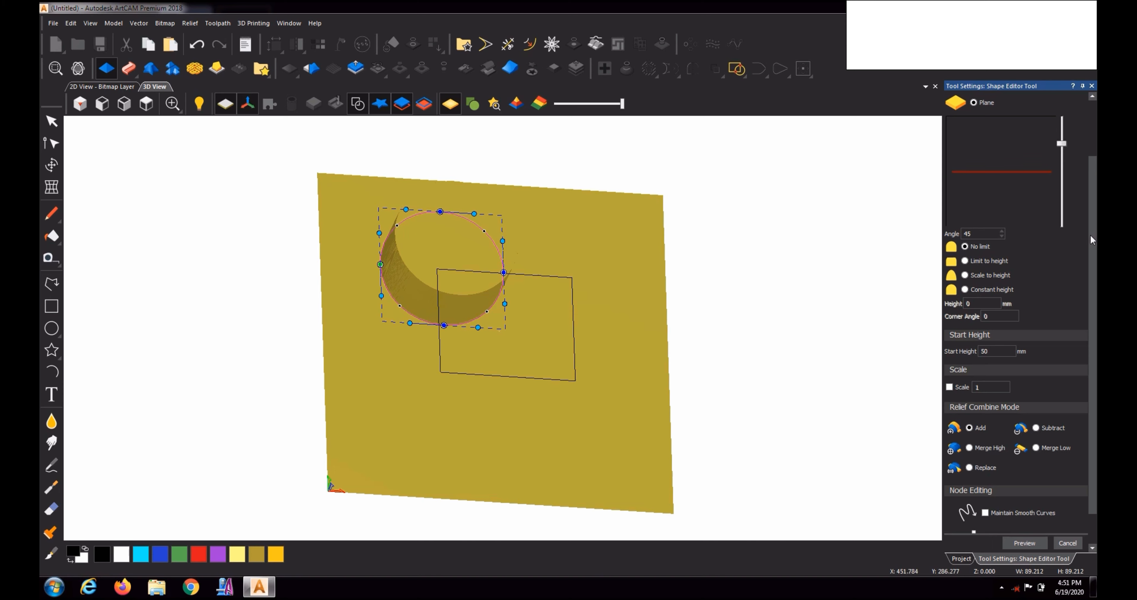
Undo the circle's raised relief and cut it into the surface with the Subtract combine mode.
drag(1091, 239, 1092, 159)
scroll(1092, 158, down, 3)
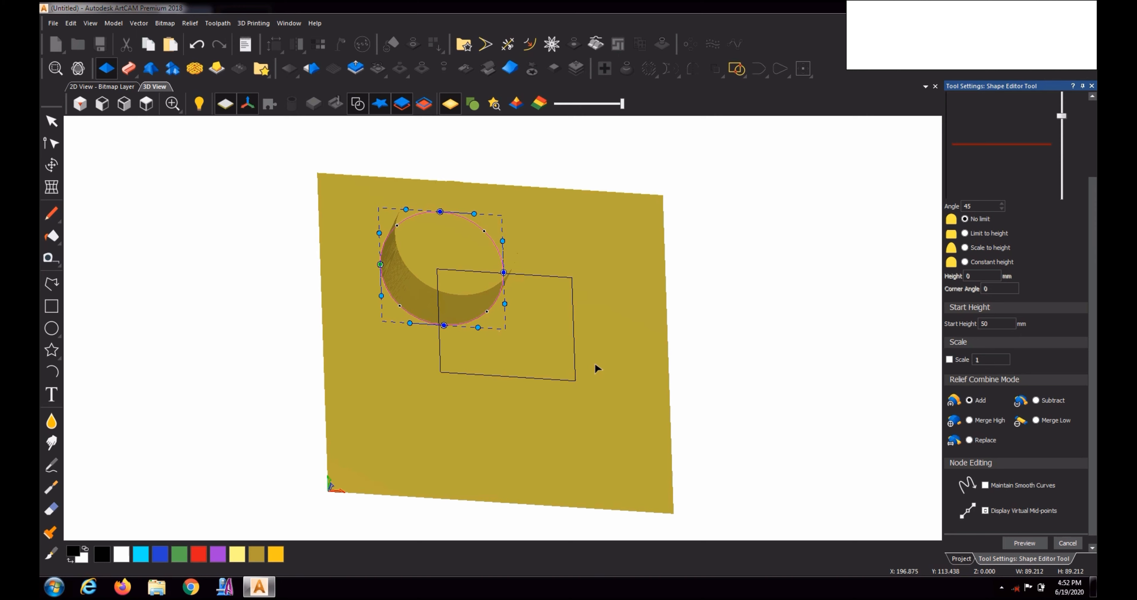
key(ctrl+z)
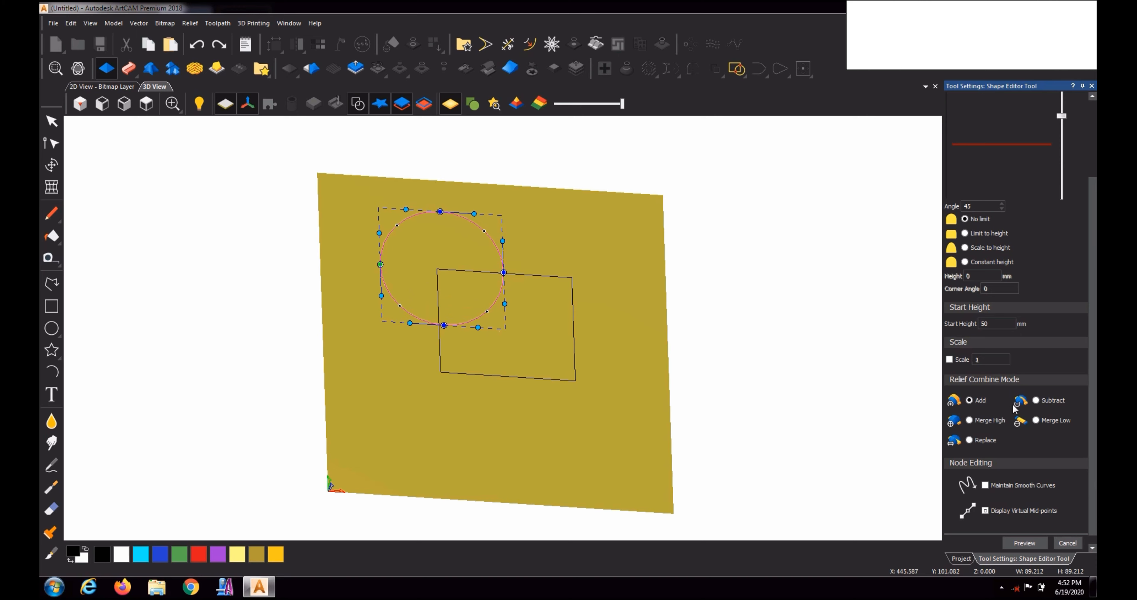
click(1035, 401)
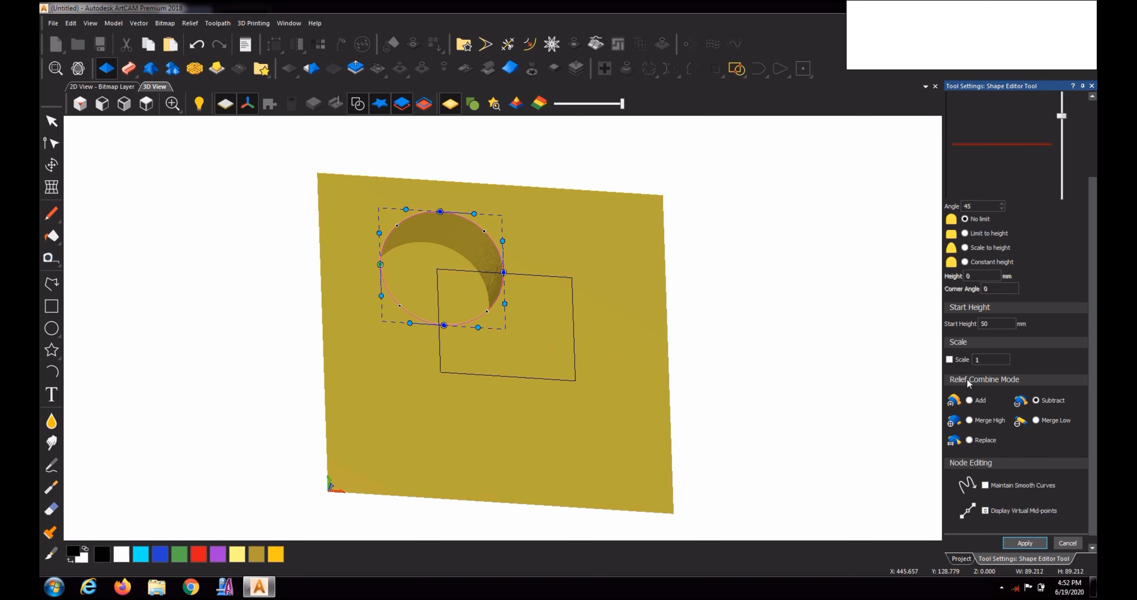
Set the circle relief's combine mode to Add and its start height to 30 mm.
click(969, 400)
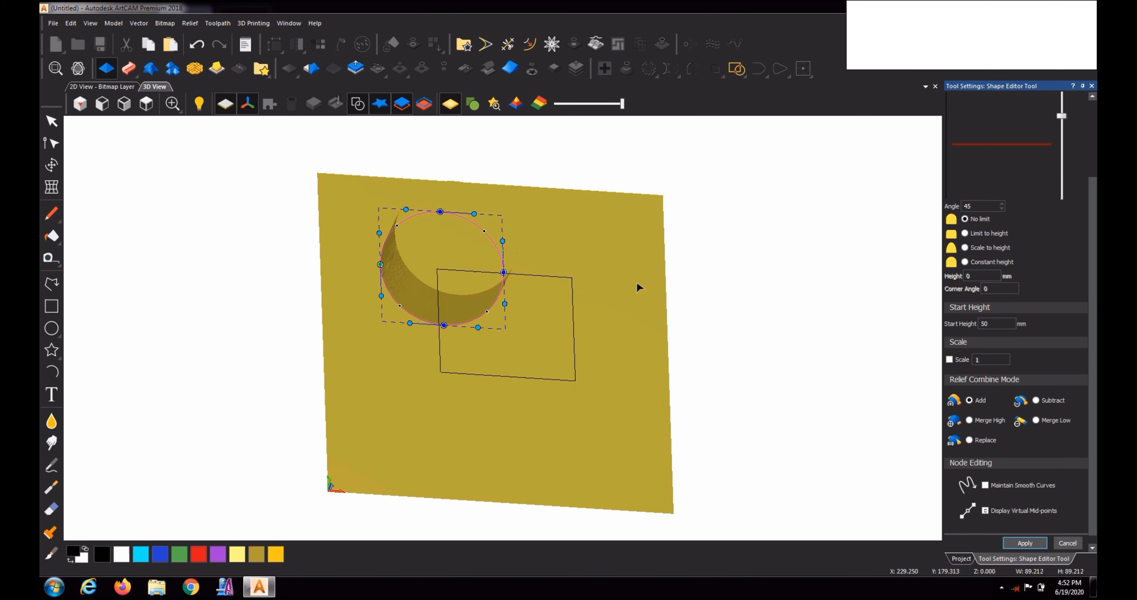
double_click(984, 323)
text(3)
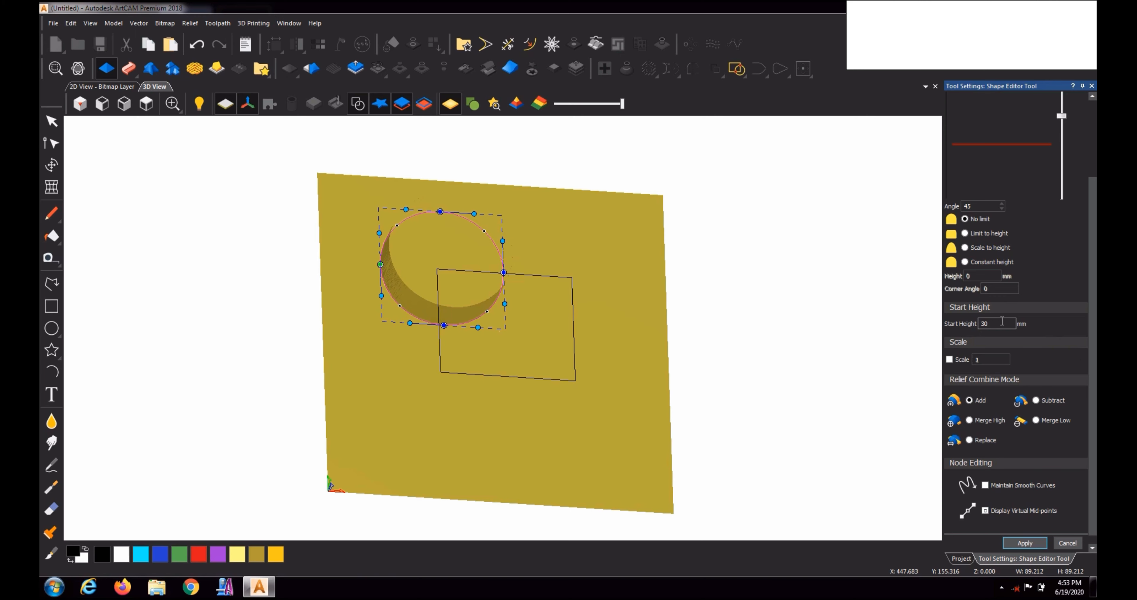
Try the Subtract combine mode on the circle's 30 mm plane relief and review the shape profile options.
click(1036, 400)
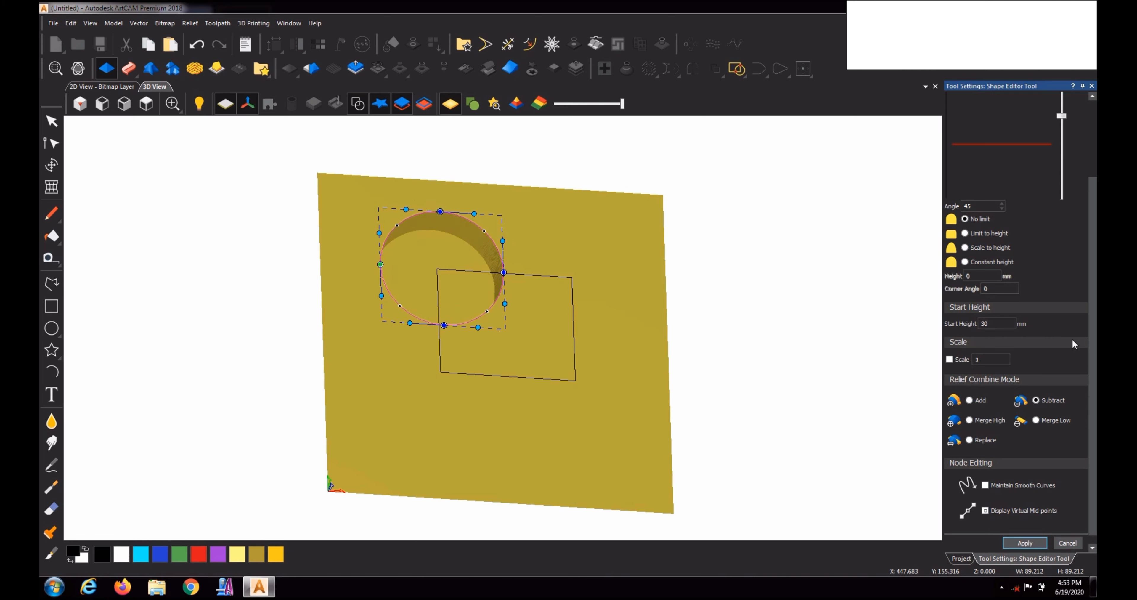
drag(1088, 298, 1091, 204)
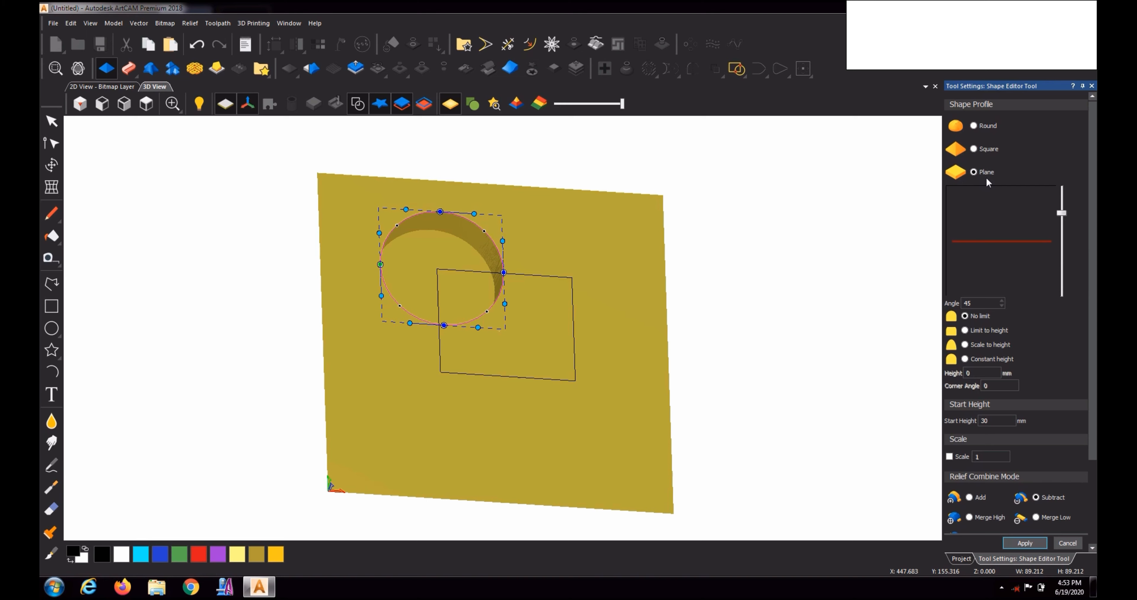
scroll(1090, 230, down, 3)
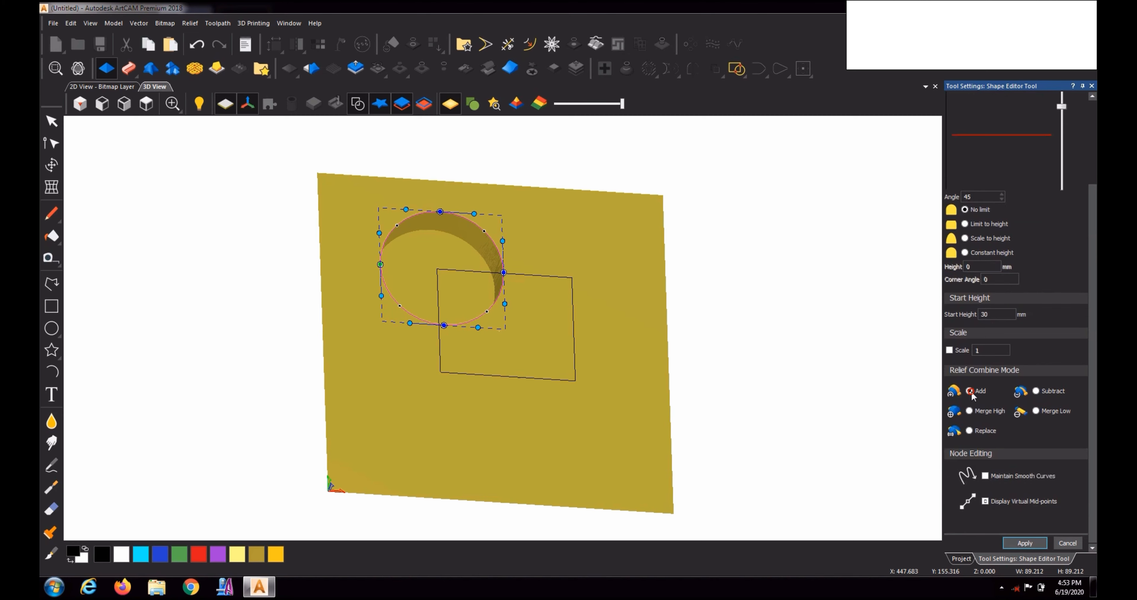
Return the circle relief to the Add combine mode, apply it and leave the Shape Editor.
click(971, 391)
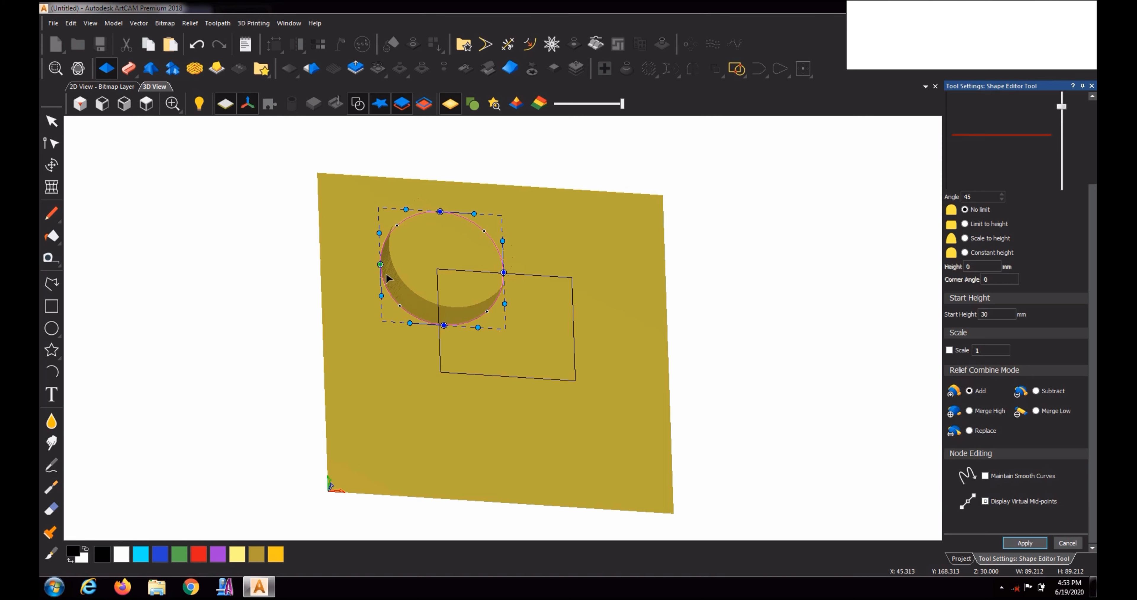
click(1024, 543)
click(1067, 543)
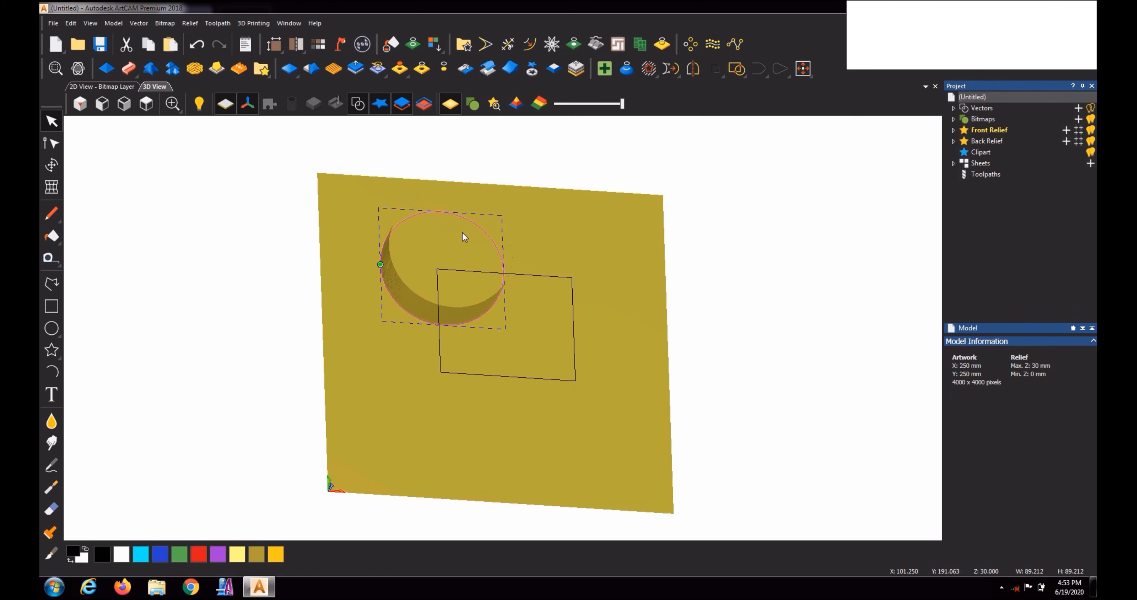
Use the Shape Editor to add a plane relief with a 30 mm start height to the rectangle and inspect the overlap.
click(554, 277)
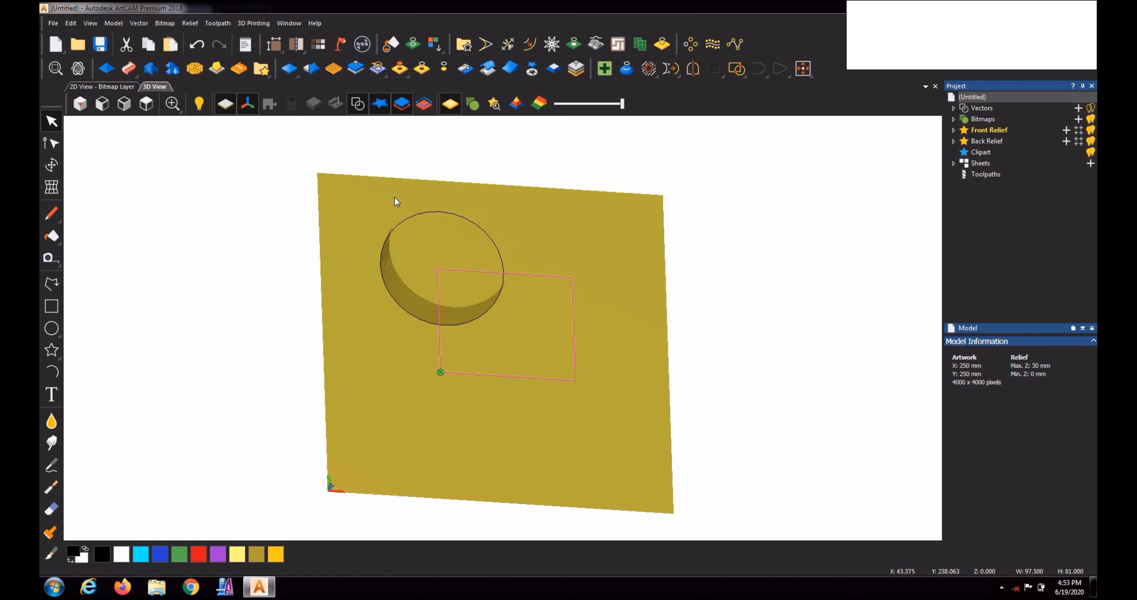
click(110, 76)
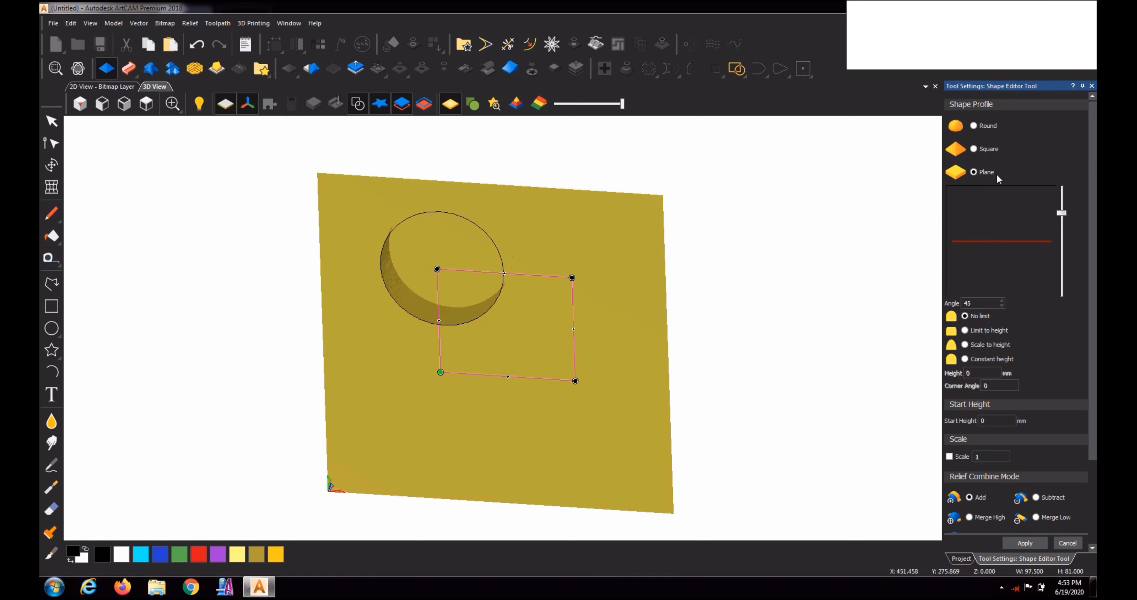
click(991, 420)
text(30)
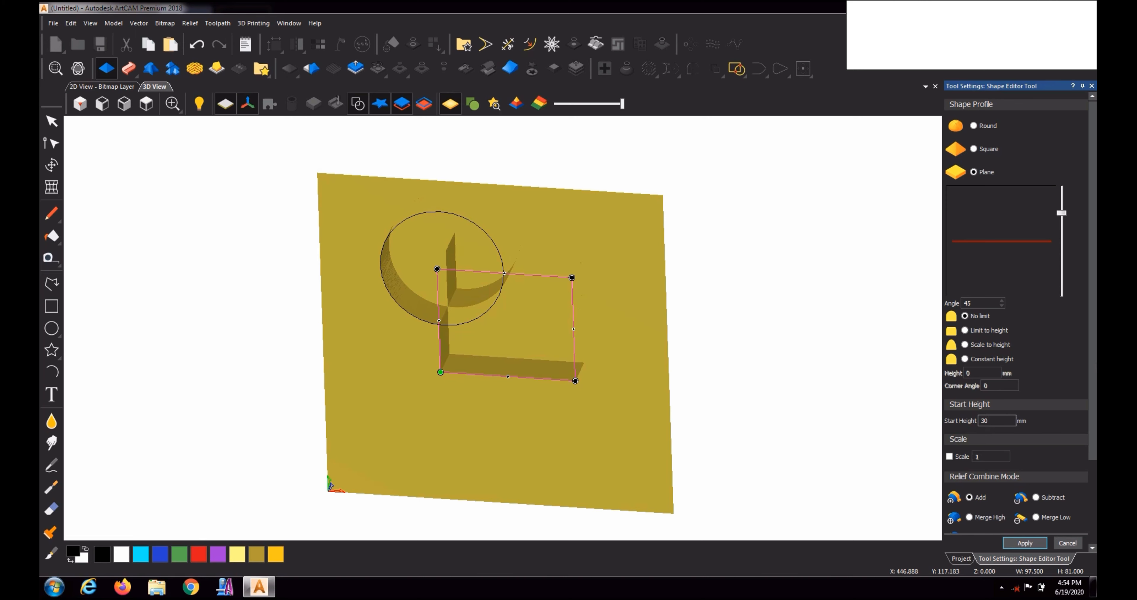
scroll(1095, 369, down, 3)
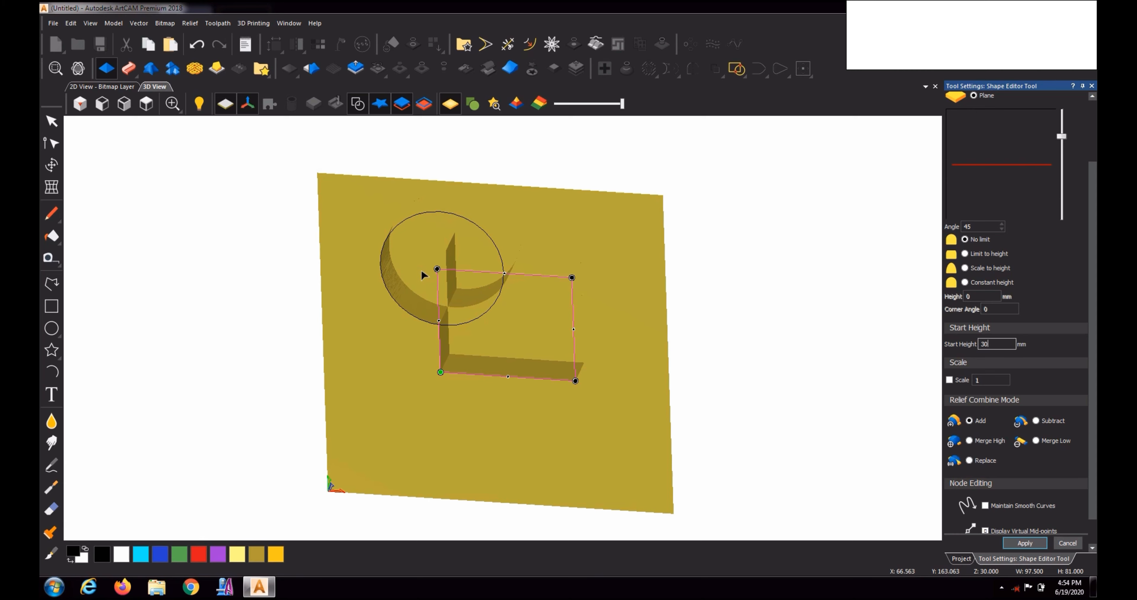
drag(426, 340, 345, 313)
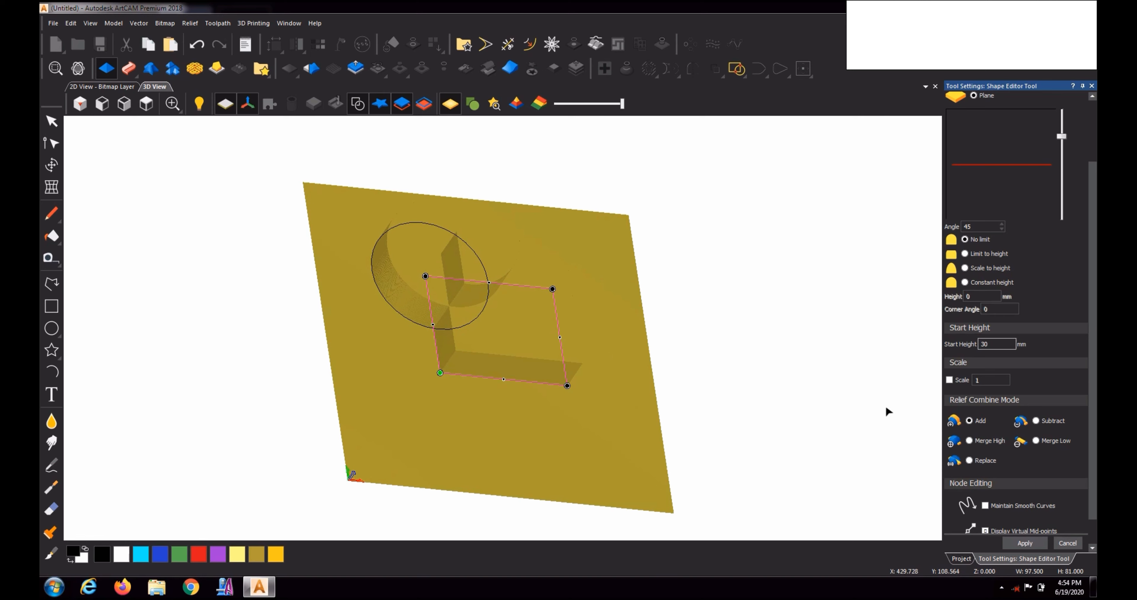
Set the rectangle relief's start height to 20 mm and examine the overlap with the circle from several angles.
double_click(988, 344)
text(20)
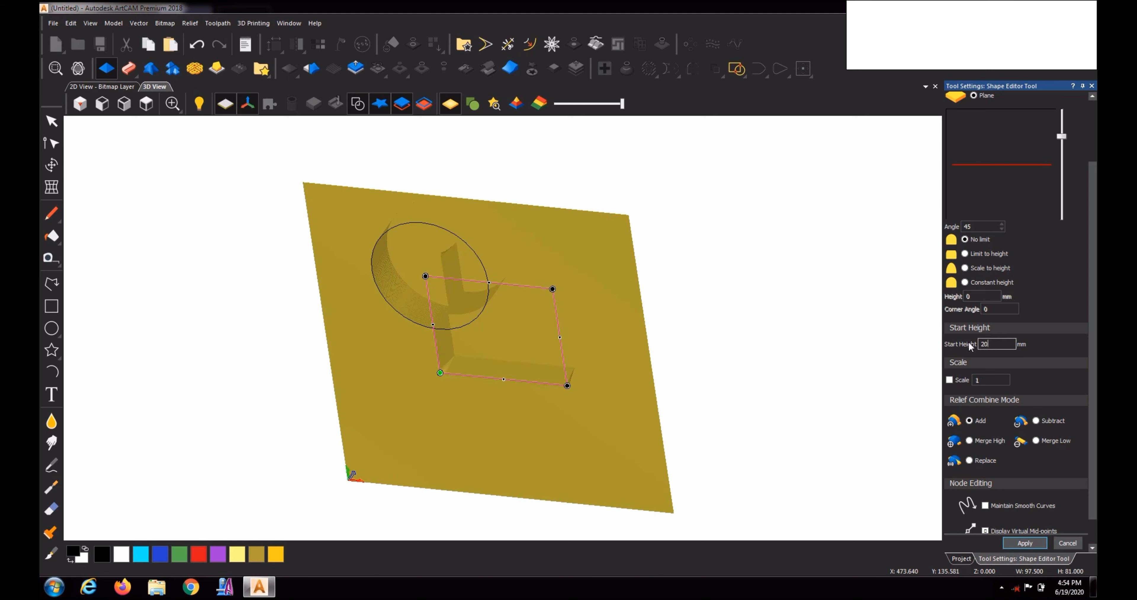
drag(598, 366, 533, 387)
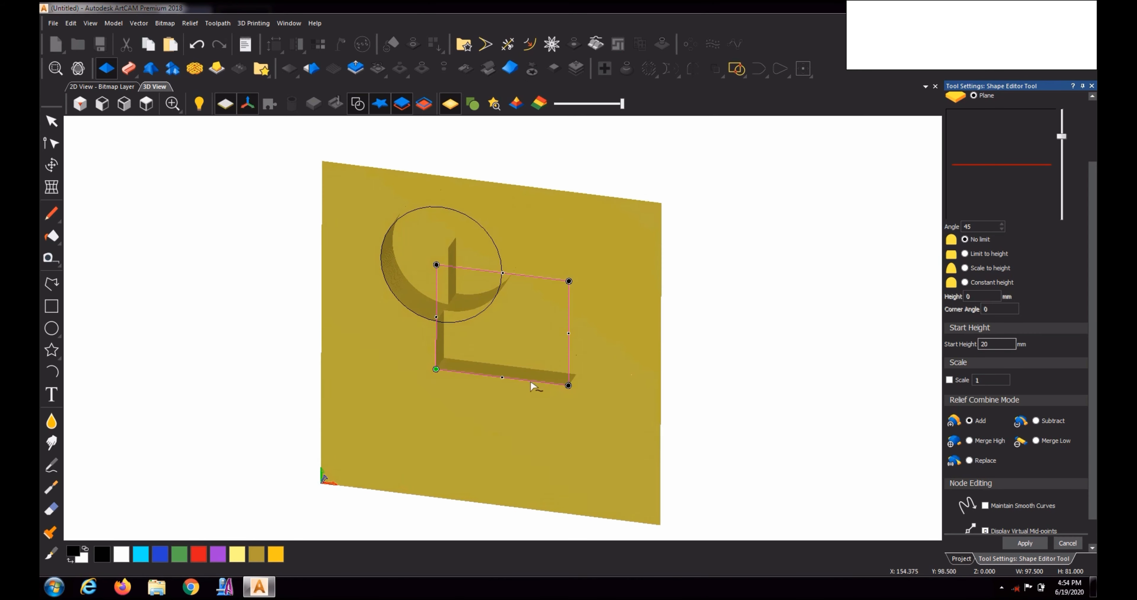
drag(530, 338, 481, 329)
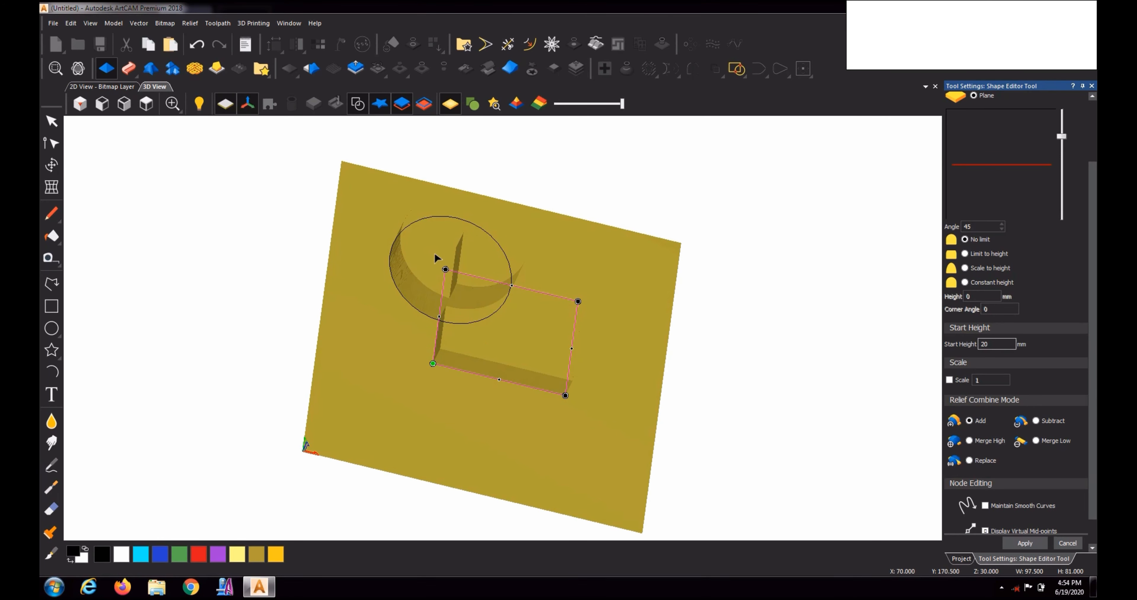
drag(484, 274, 408, 297)
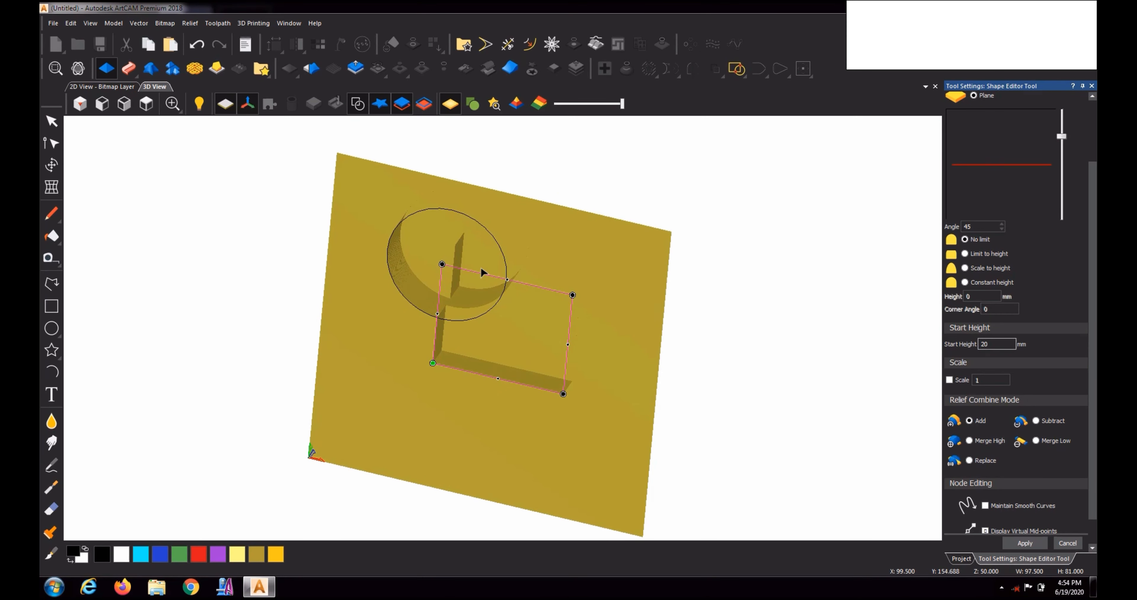